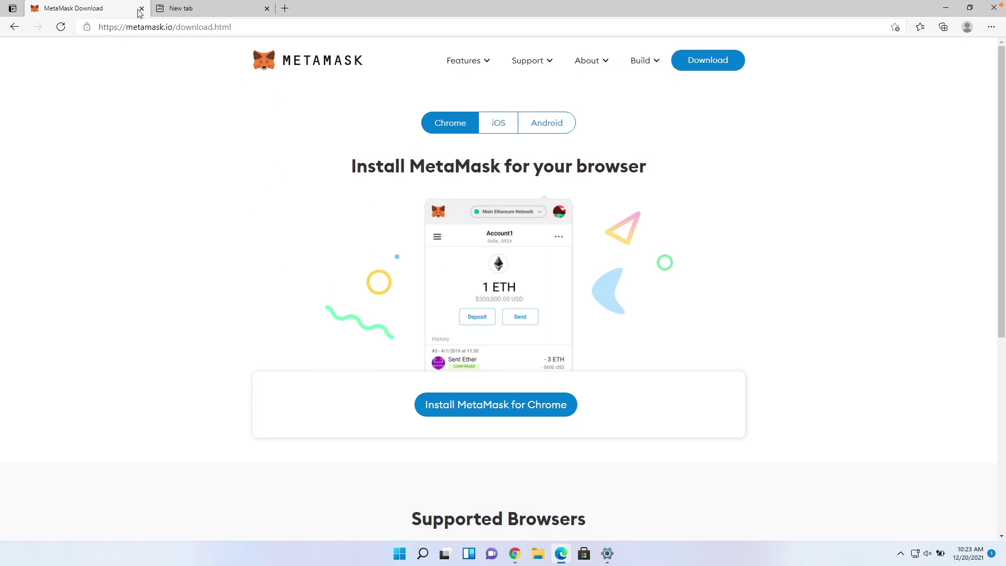
- Go from the MetaMask home page to its download page and the Chrome Web Store listing
{"action": "left_click", "coordinate": [309, 62]}
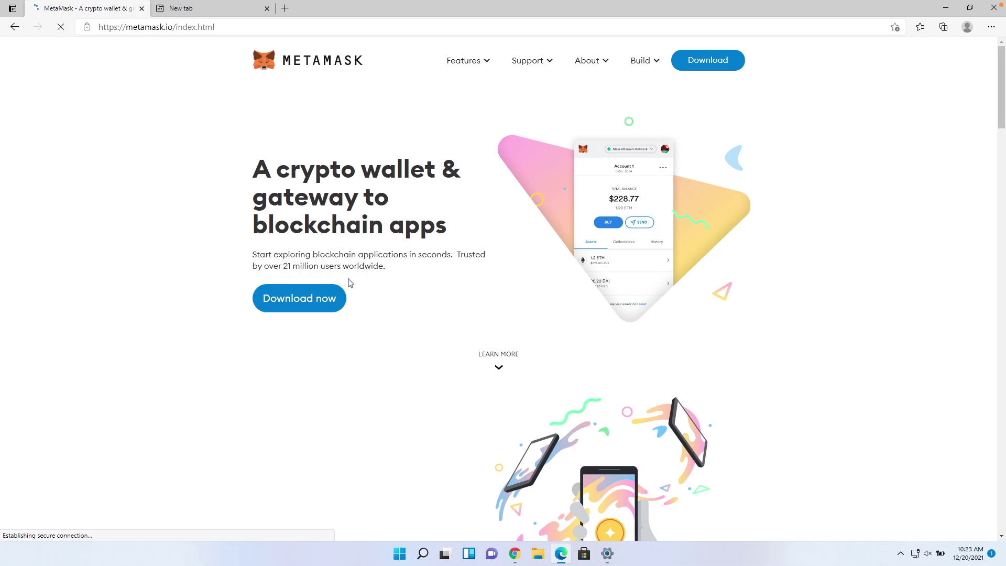
{"action": "left_click", "coordinate": [311, 303]}
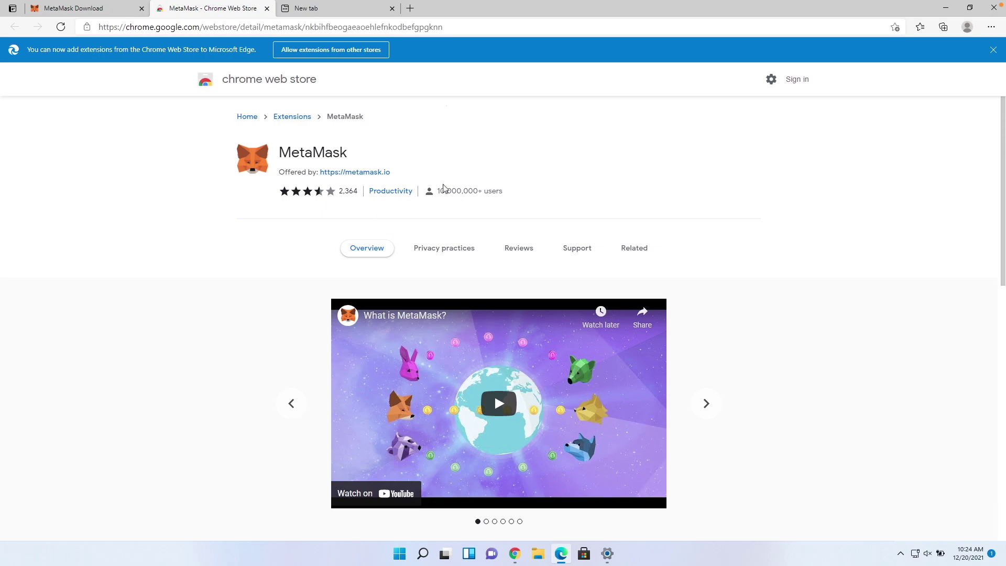
- Allow extensions from other stores and add the MetaMask extension to Edge
{"action": "left_click", "coordinate": [343, 52]}
{"action": "left_click", "coordinate": [428, 93]}
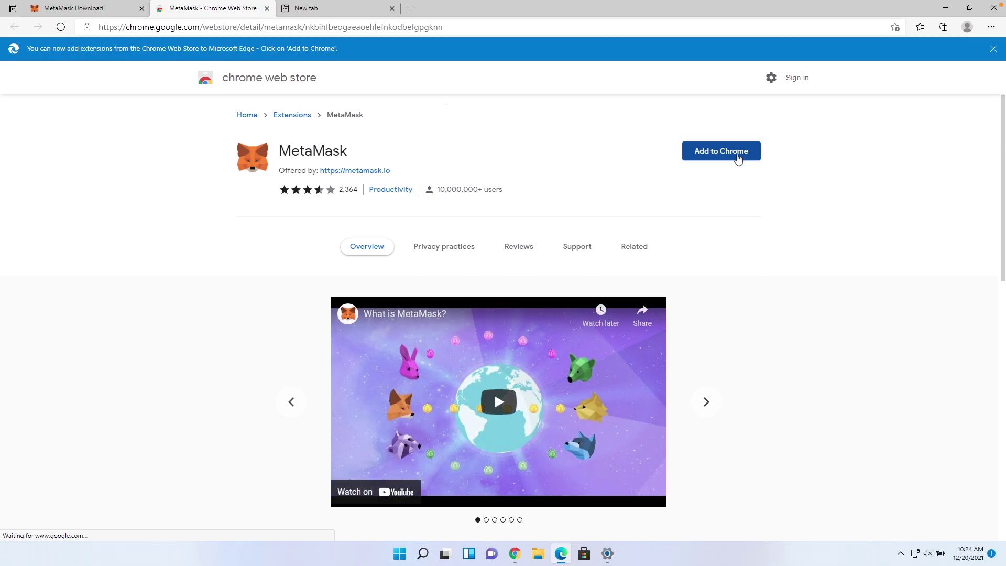
{"action": "left_click", "coordinate": [738, 157]}
{"action": "left_click", "coordinate": [517, 131]}
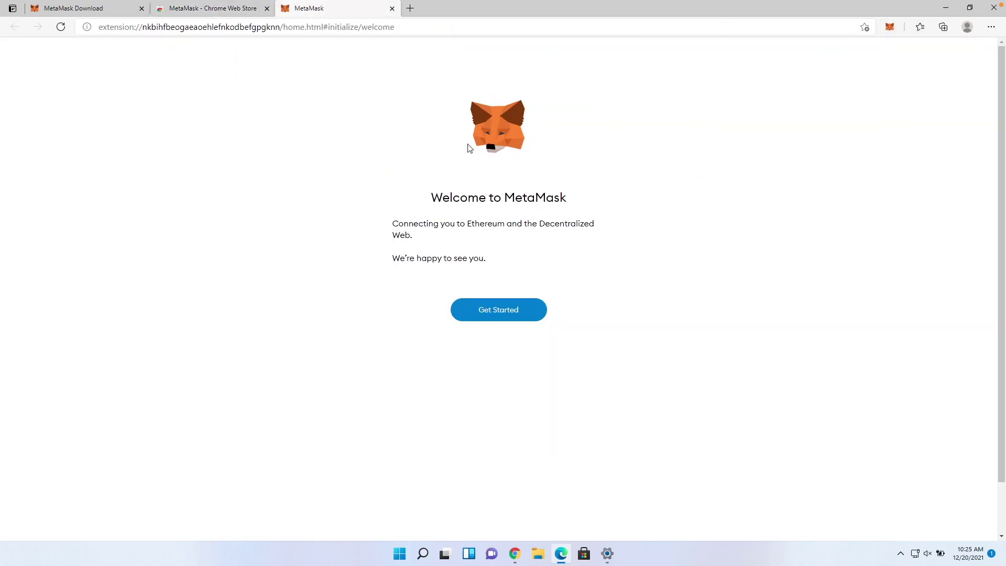
- Start MetaMask setup, choose Create a Wallet, and agree to usage-data collection
{"action": "left_click", "coordinate": [516, 311]}
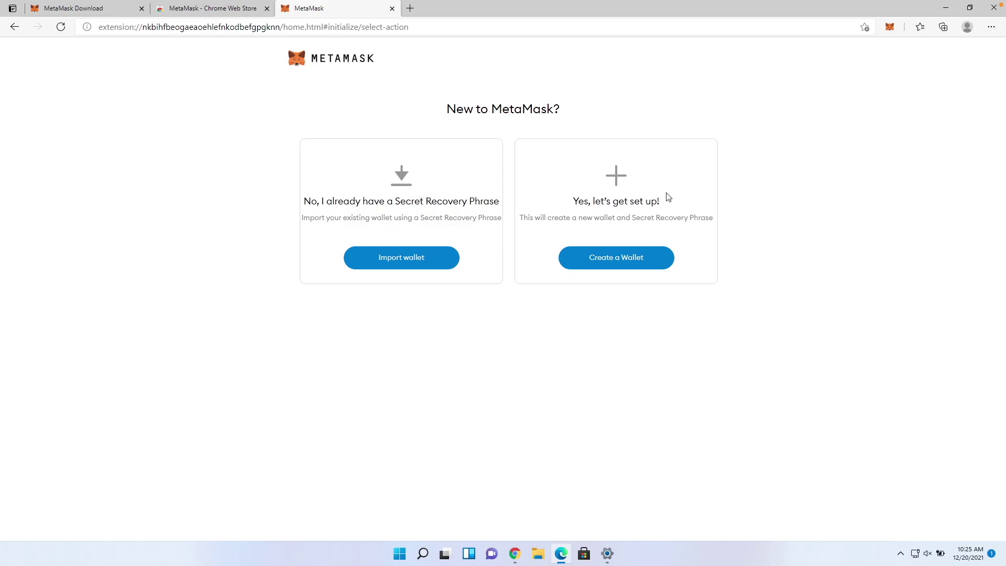
{"action": "left_click", "coordinate": [644, 264]}
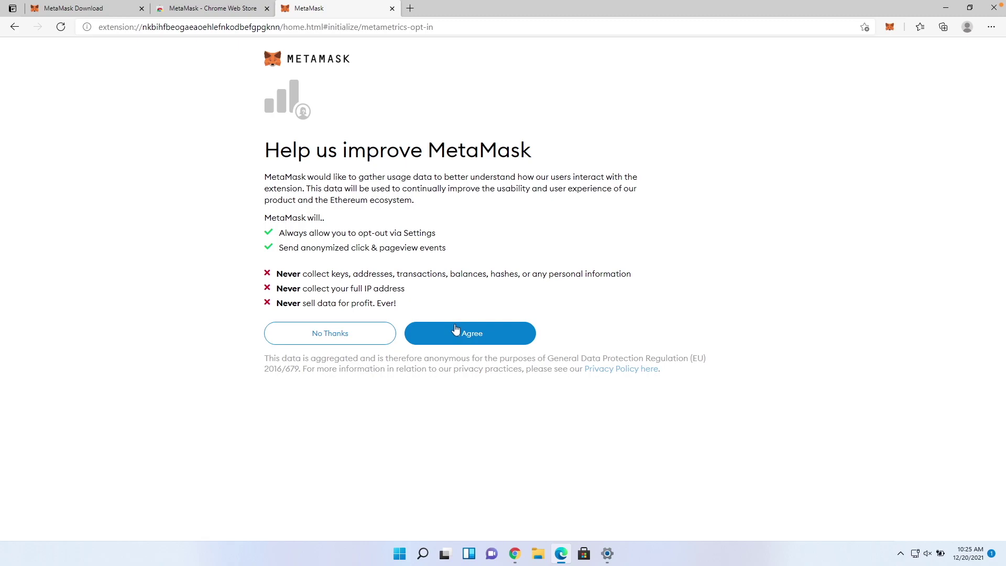
{"action": "left_click", "coordinate": [345, 334]}
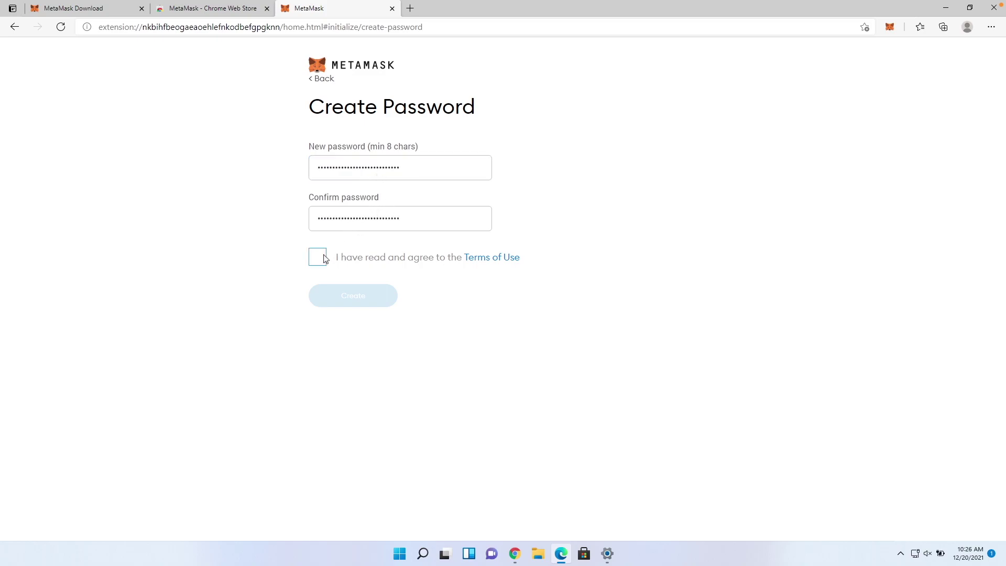
- Accept the Terms of Use and create the wallet with the entered password
{"action": "left_click", "coordinate": [319, 256]}
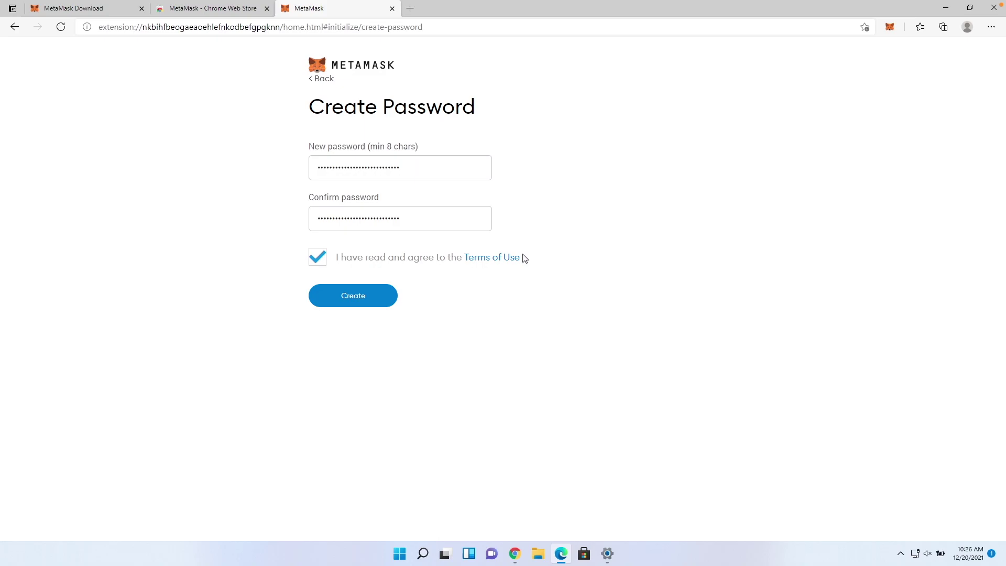
{"action": "left_click", "coordinate": [375, 297]}
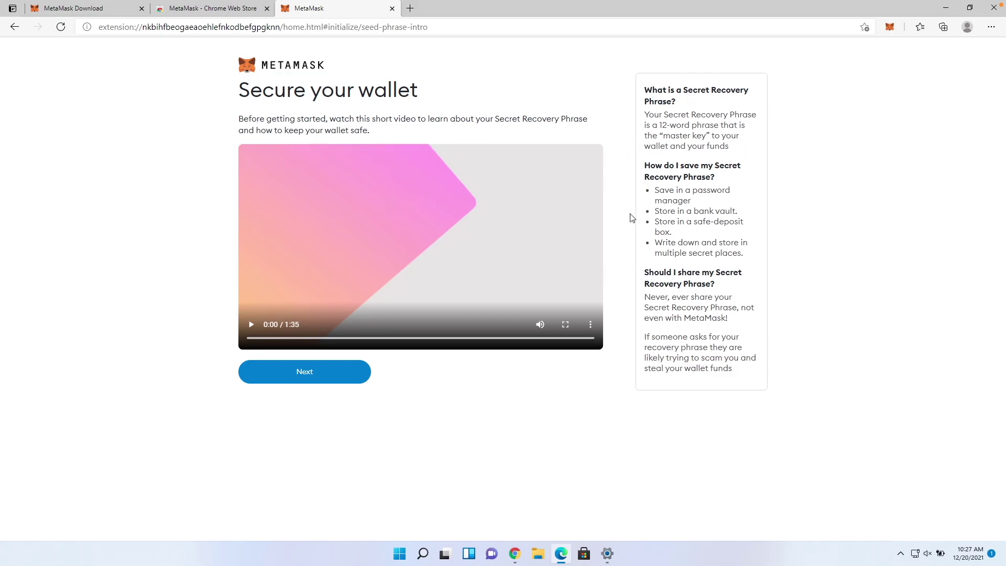
- Reveal the twelve-word Secret Recovery Phrase, select it, and continue to confirmation
{"action": "left_click", "coordinate": [319, 372]}
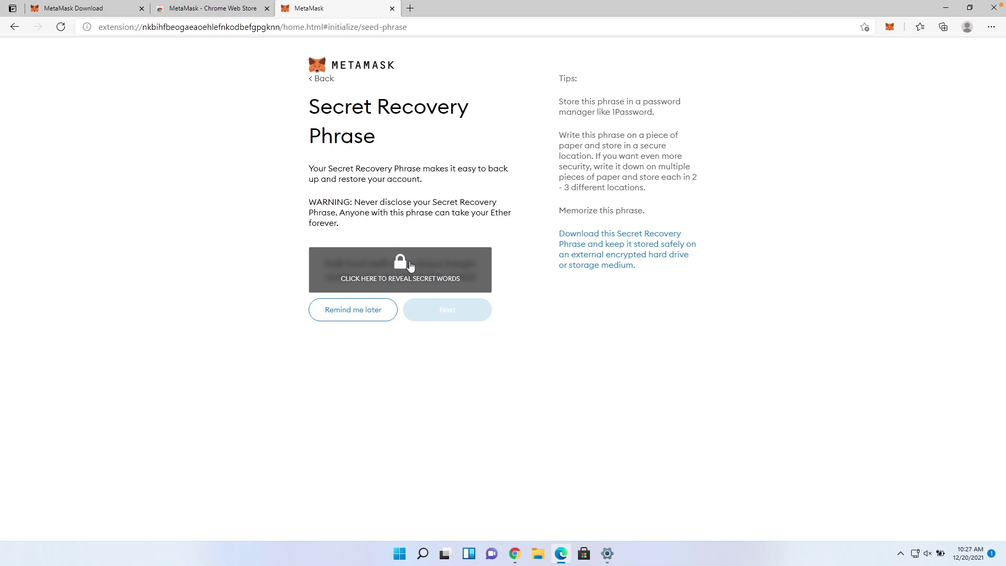
{"action": "left_click", "coordinate": [412, 265]}
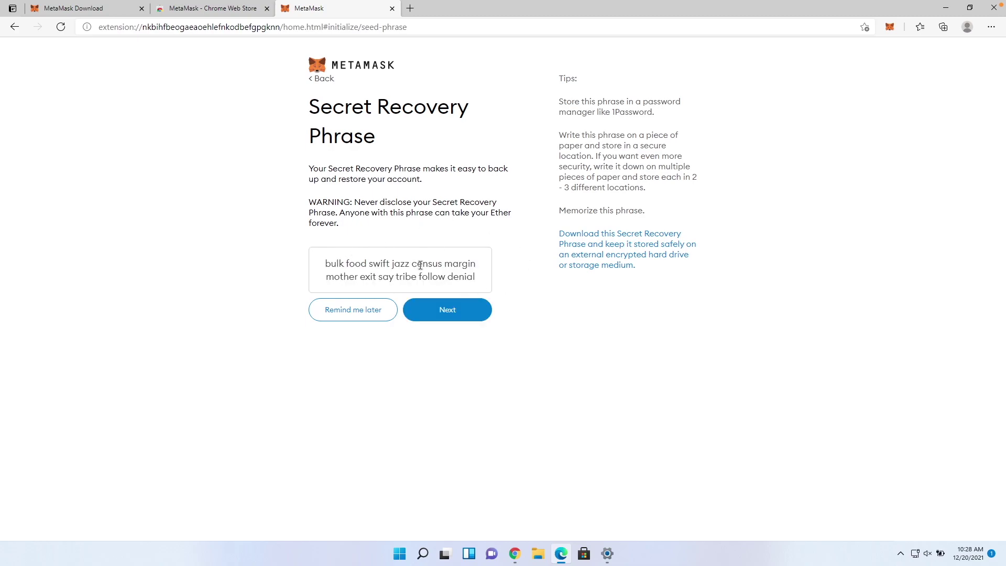
{"action": "left_click_drag", "start_coordinate": [478, 279], "coordinate": [320, 264]}
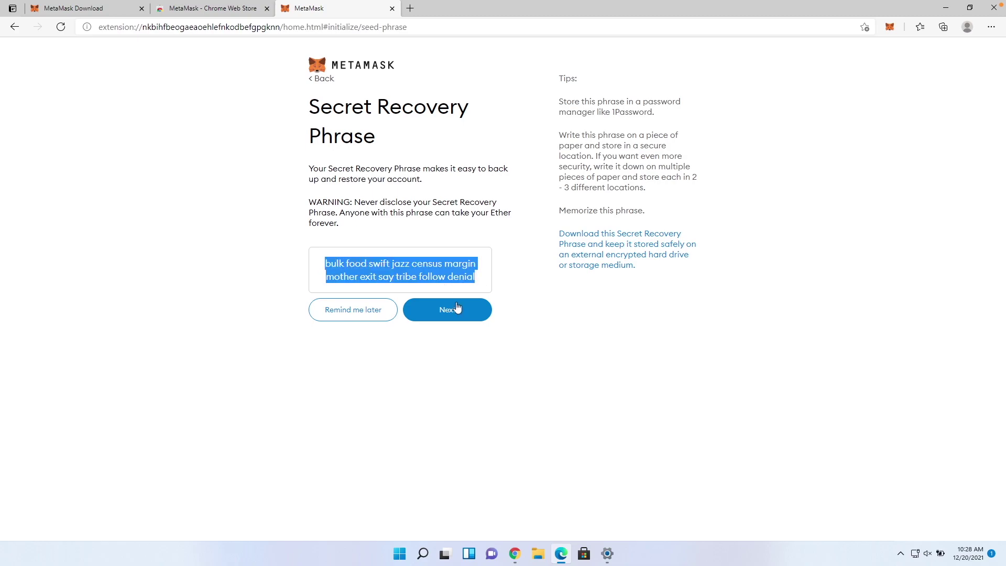
{"action": "left_click", "coordinate": [458, 309]}
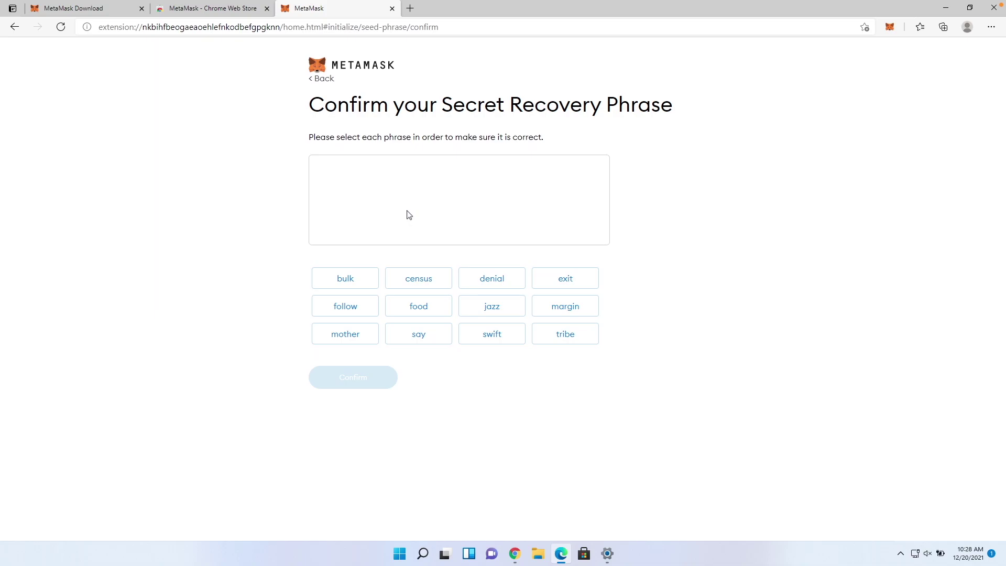
- Copy the recovery phrase via Notepad, enter all twelve words in order, and confirm
{"action": "key", "text": "alt+Tab"}
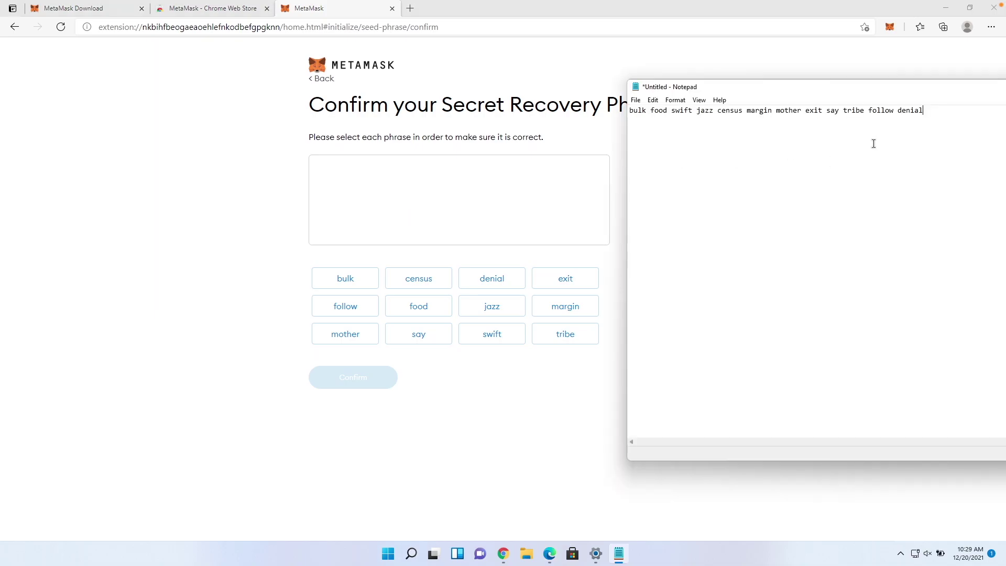
{"action": "left_click_drag", "start_coordinate": [922, 111], "coordinate": [634, 112]}
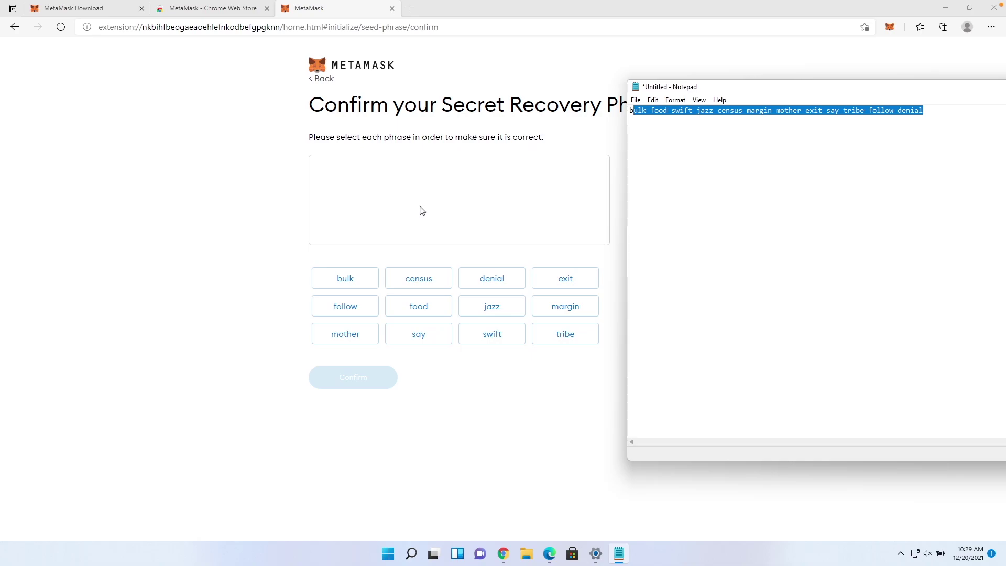
{"action": "key", "text": "ctrl+c"}
{"action": "left_click", "coordinate": [421, 209]}
{"action": "key", "text": "ctrl+v"}
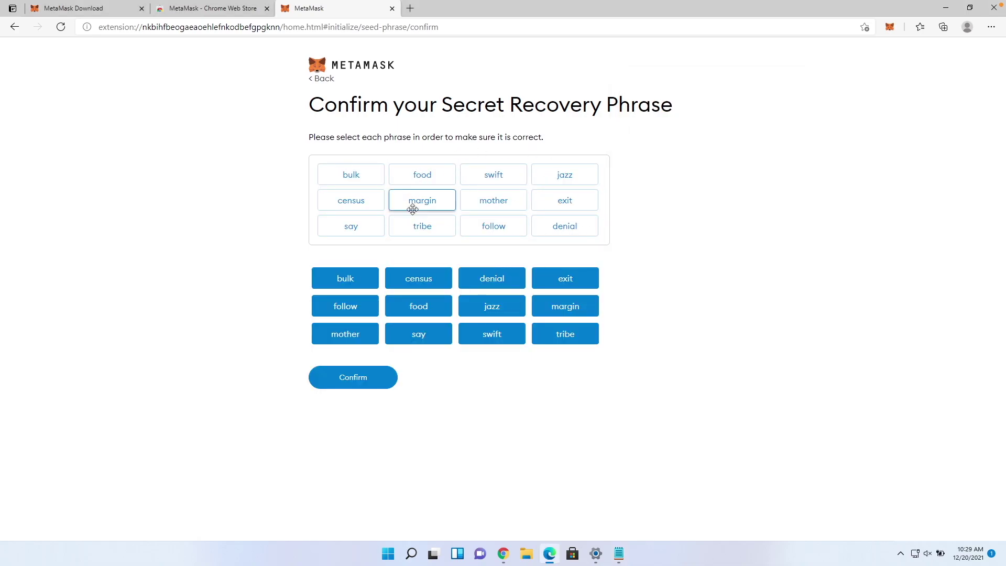
{"action": "left_click", "coordinate": [376, 378]}
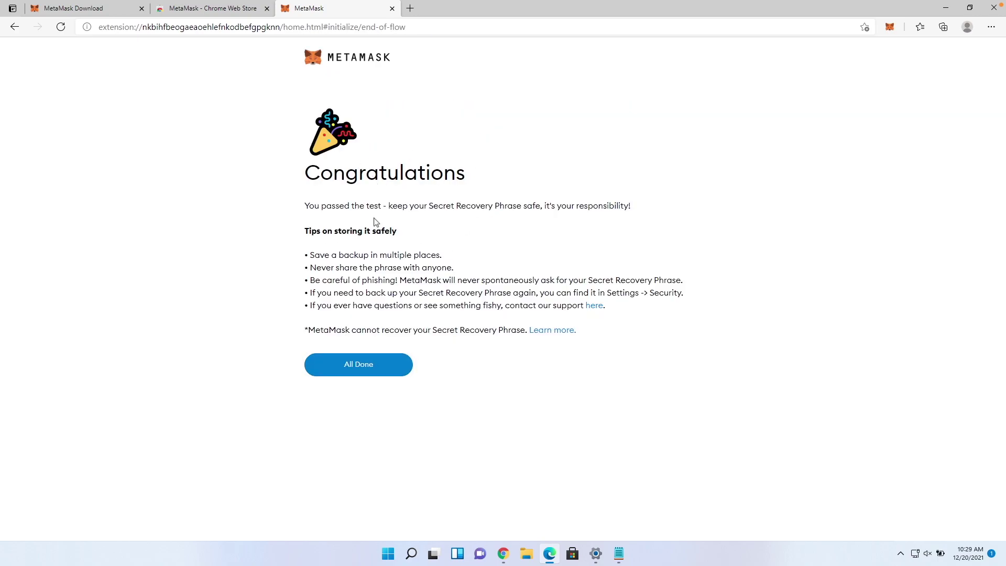
- Finish with All Done to reach the wallet home showing Account 1 with 0 ETH
{"action": "left_click", "coordinate": [364, 360]}
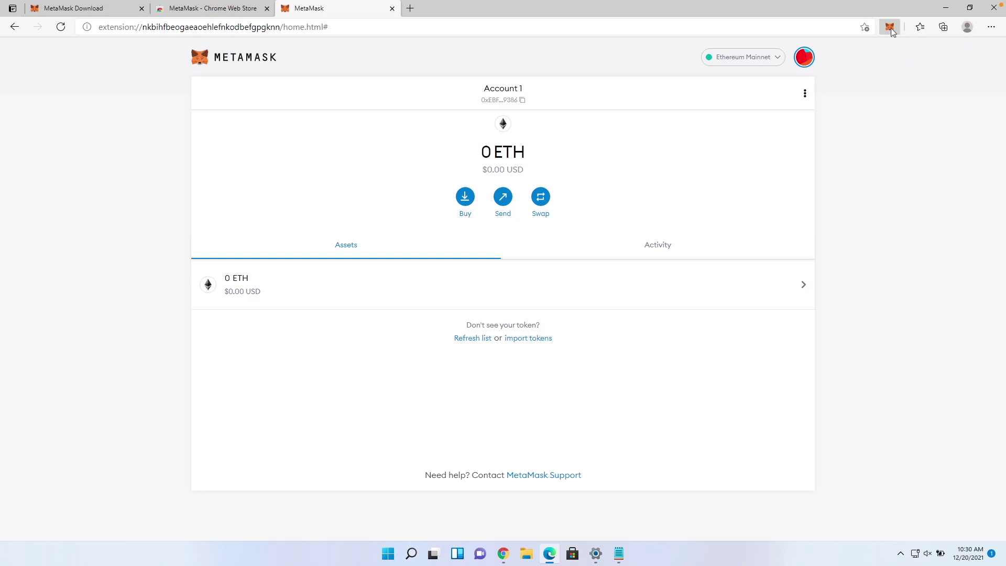
- Show the MetaMask popup's Activity list for Account 1, with no transactions yet
{"action": "left_click", "coordinate": [890, 28]}
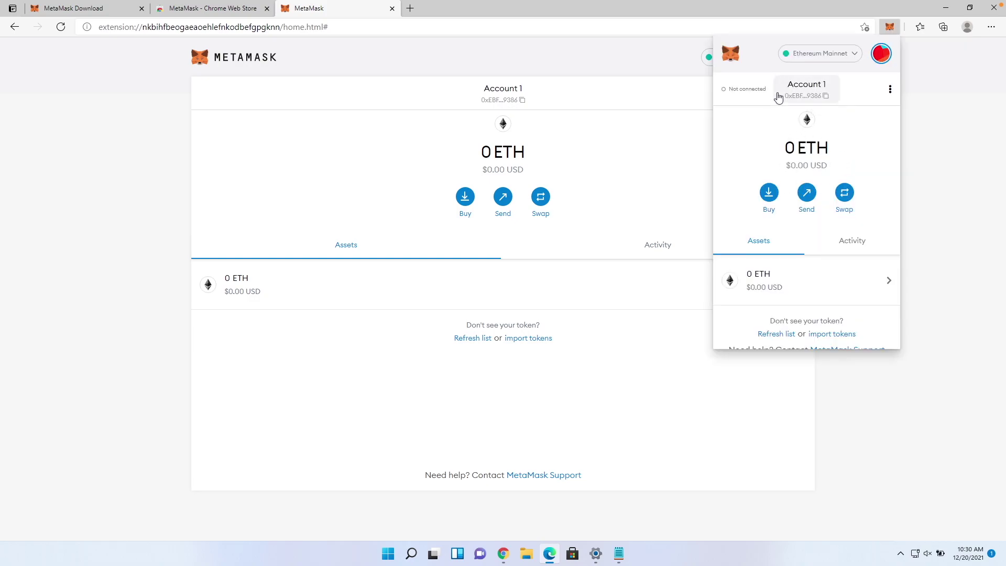
{"action": "scroll", "coordinate": [851, 141], "scroll_direction": "down", "scroll_amount": 1}
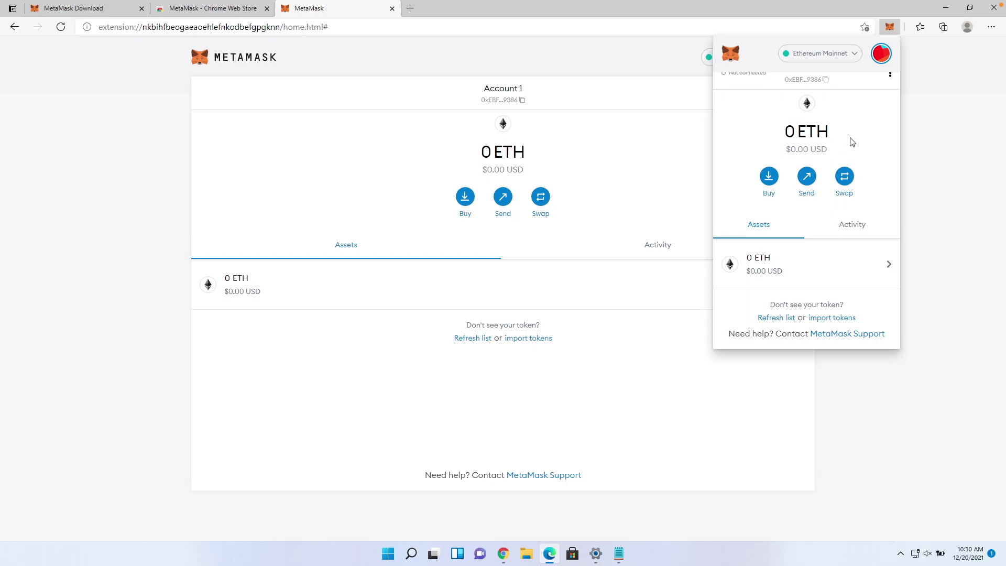
{"action": "scroll", "coordinate": [849, 154], "scroll_direction": "up", "scroll_amount": 1}
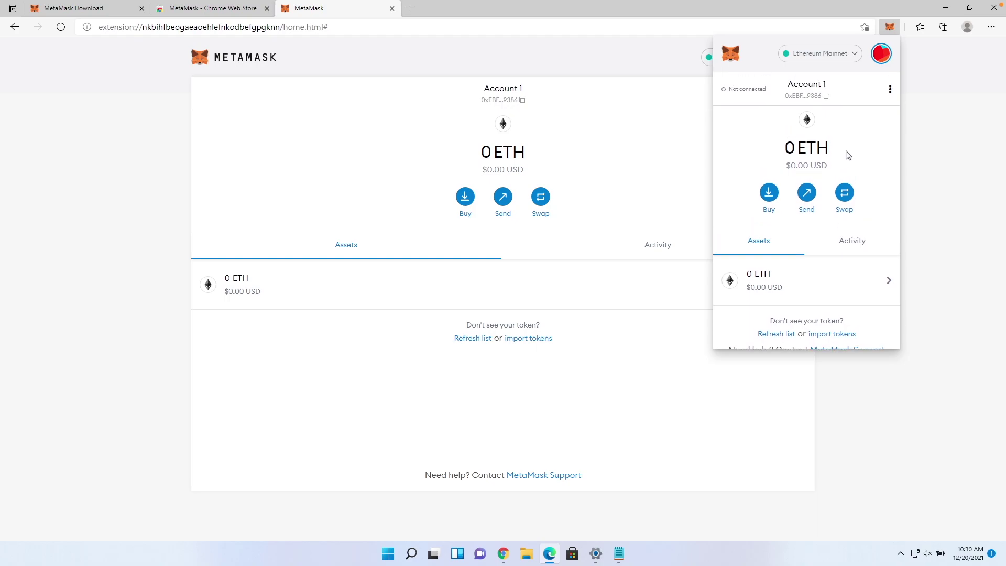
{"action": "left_click", "coordinate": [850, 240]}
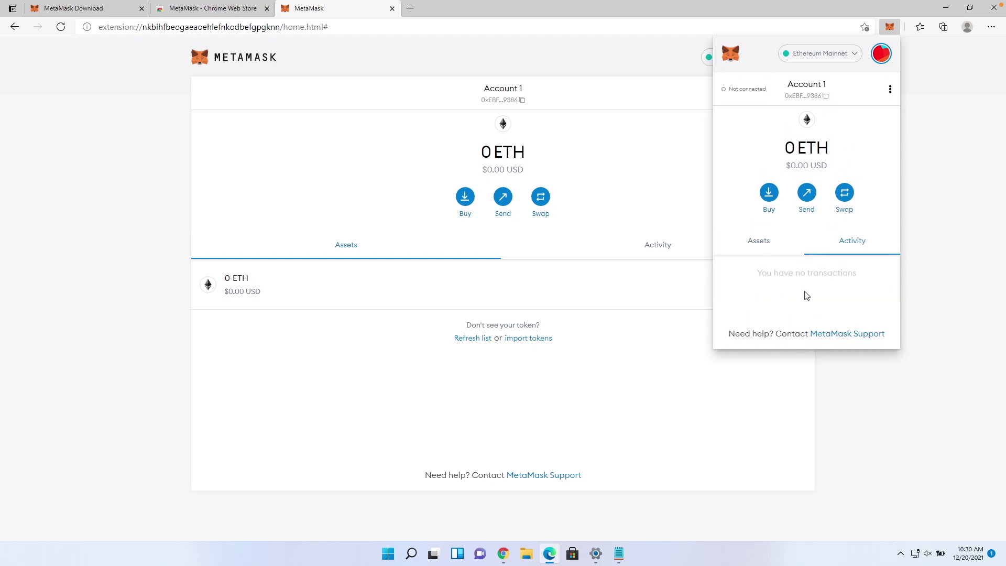